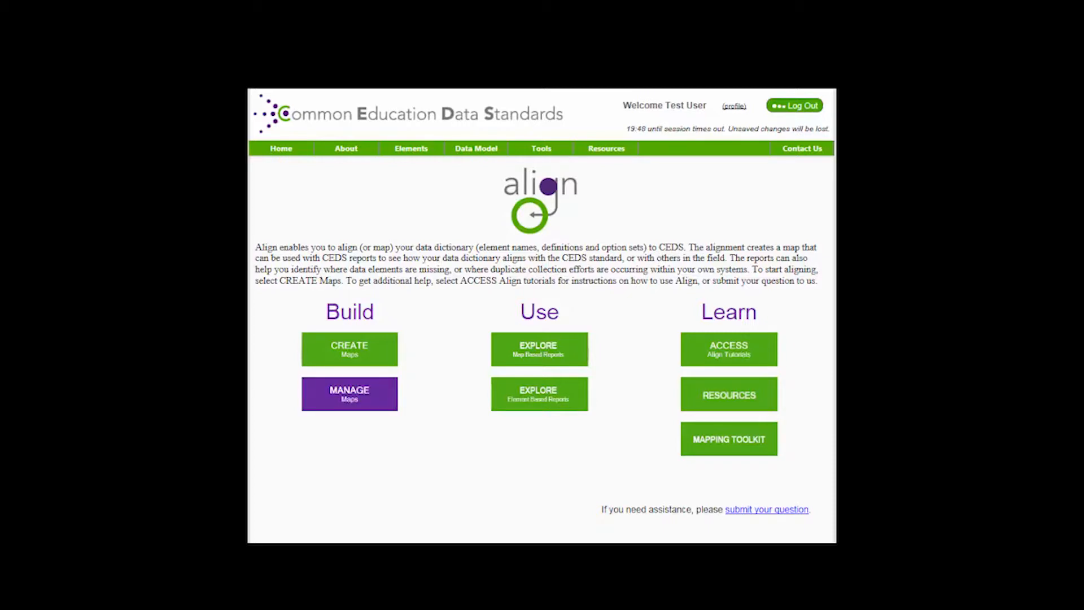
# From Manage Maps, open 'A Sample Map for Tutorials' in My Mapping Projects
pyautogui.click(349, 395)
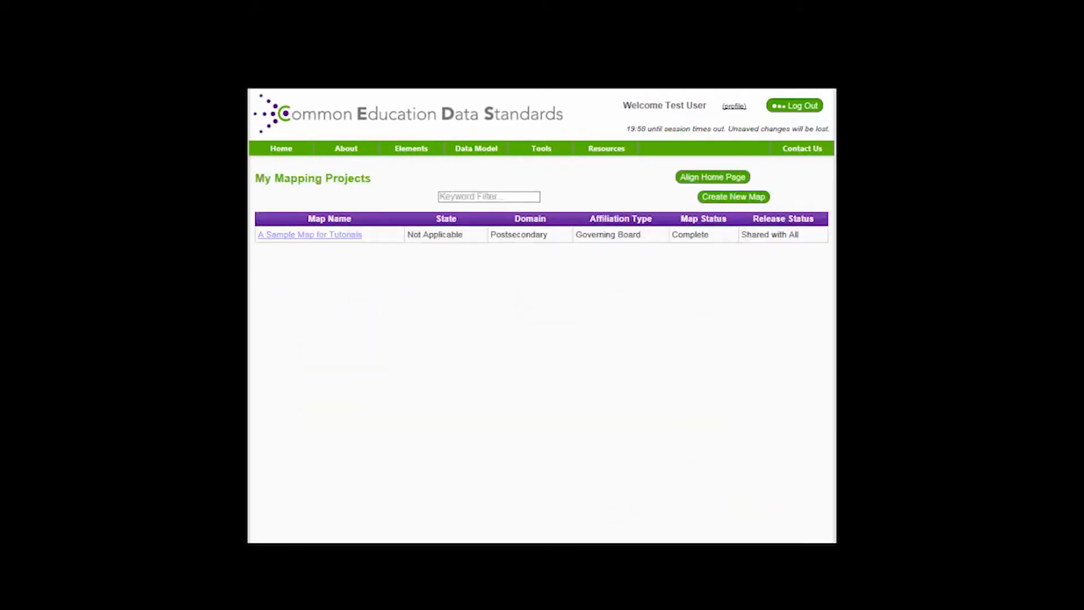
pyautogui.click(309, 234)
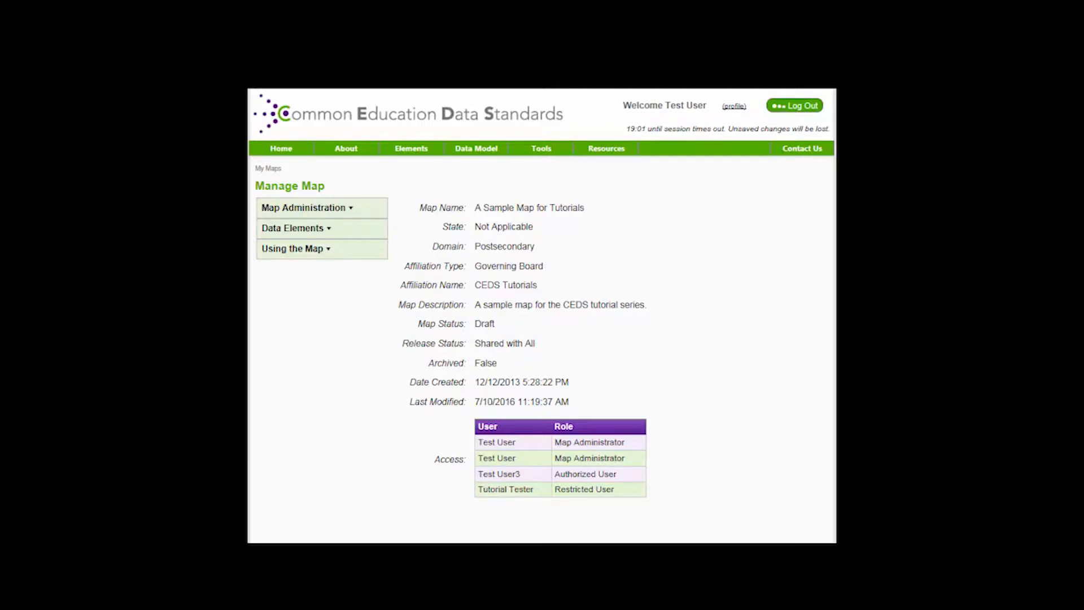
# Edit the sample map's Map Information and set its Map Status to Complete
pyautogui.moveTo(322, 208)
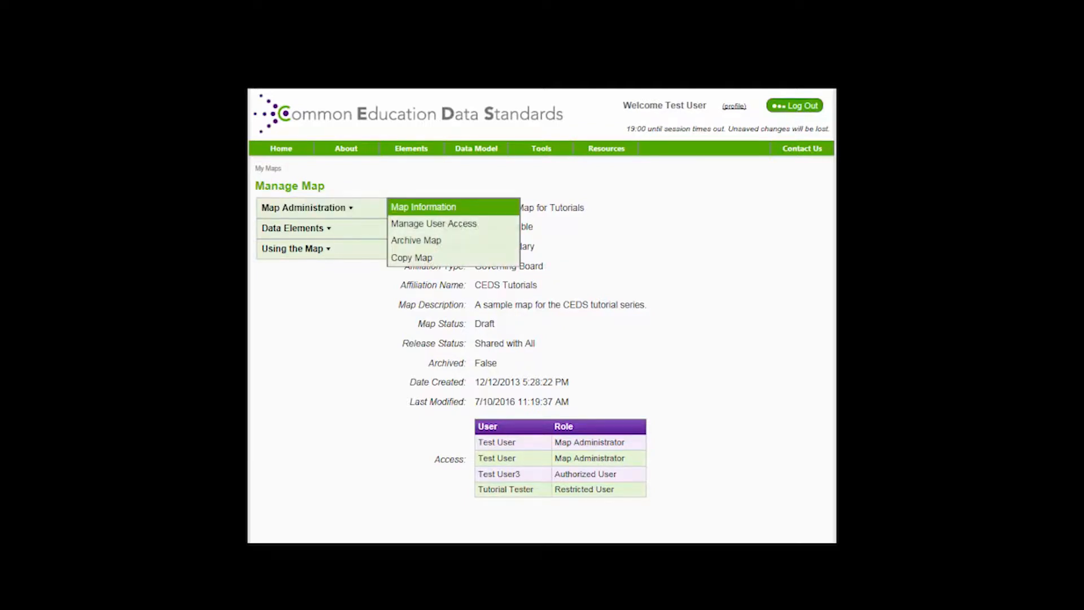
pyautogui.click(424, 206)
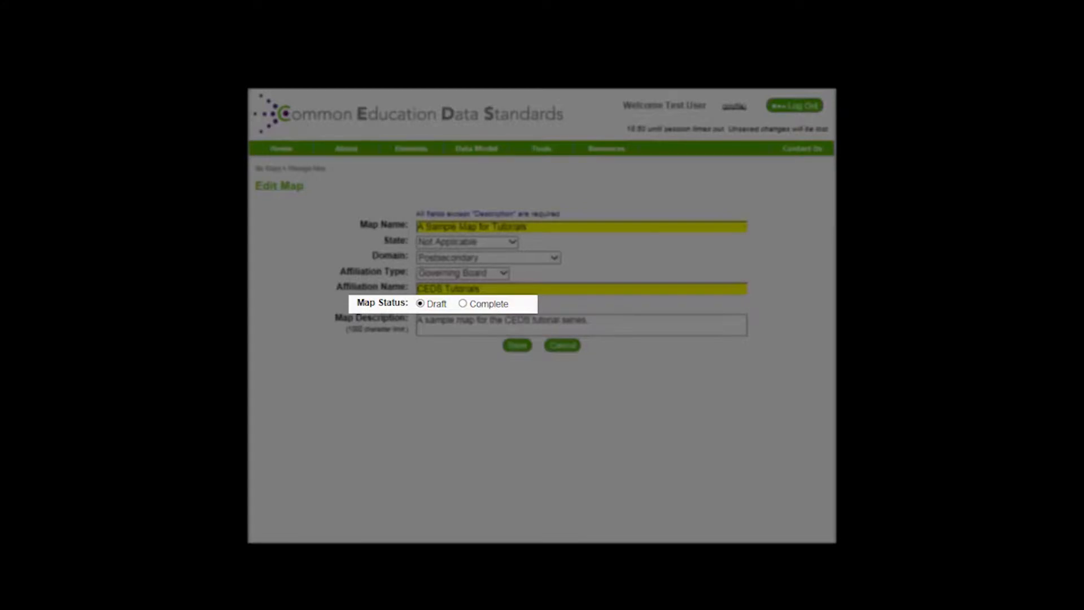
pyautogui.click(463, 304)
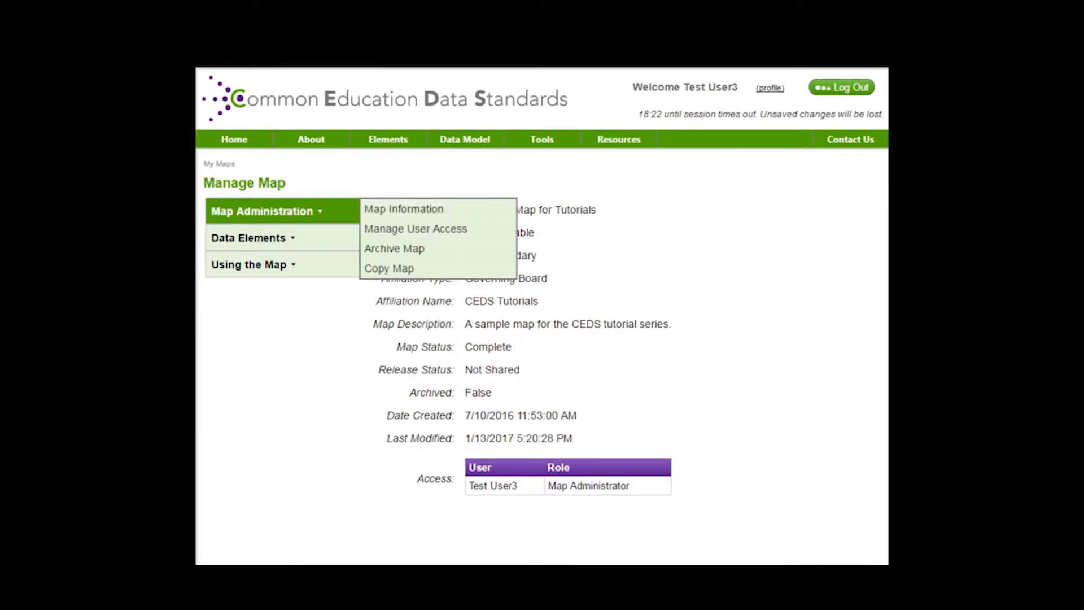
pyautogui.moveTo(282, 237)
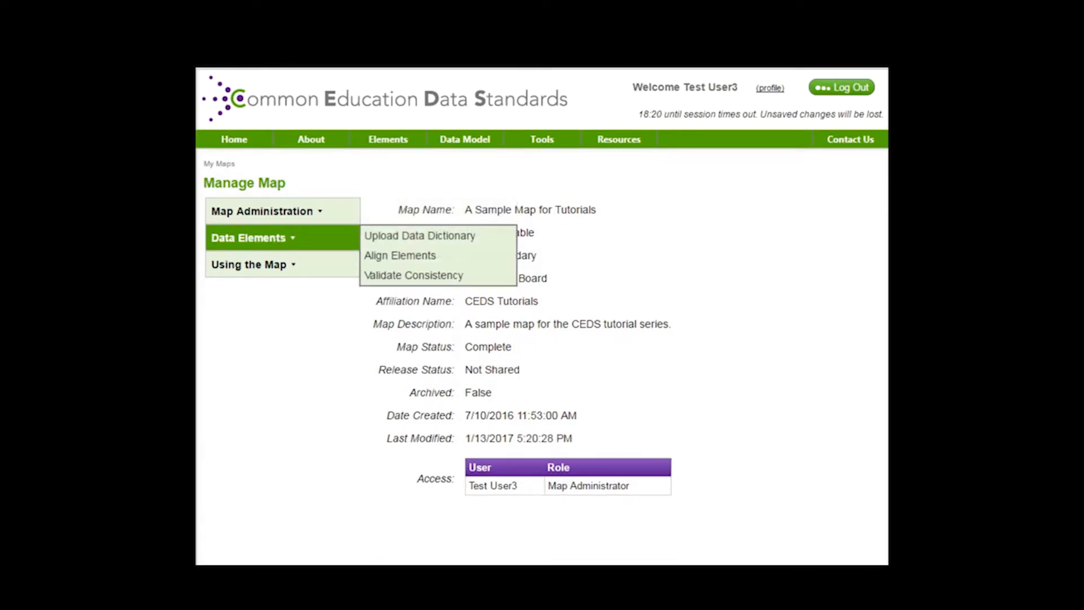
pyautogui.moveTo(254, 264)
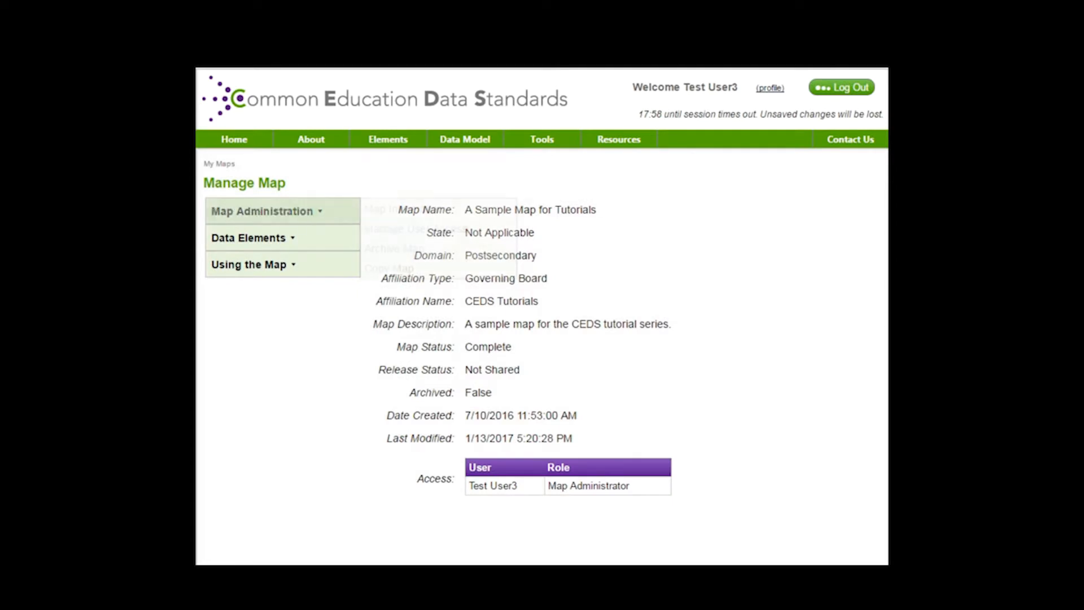
pyautogui.moveTo(282, 212)
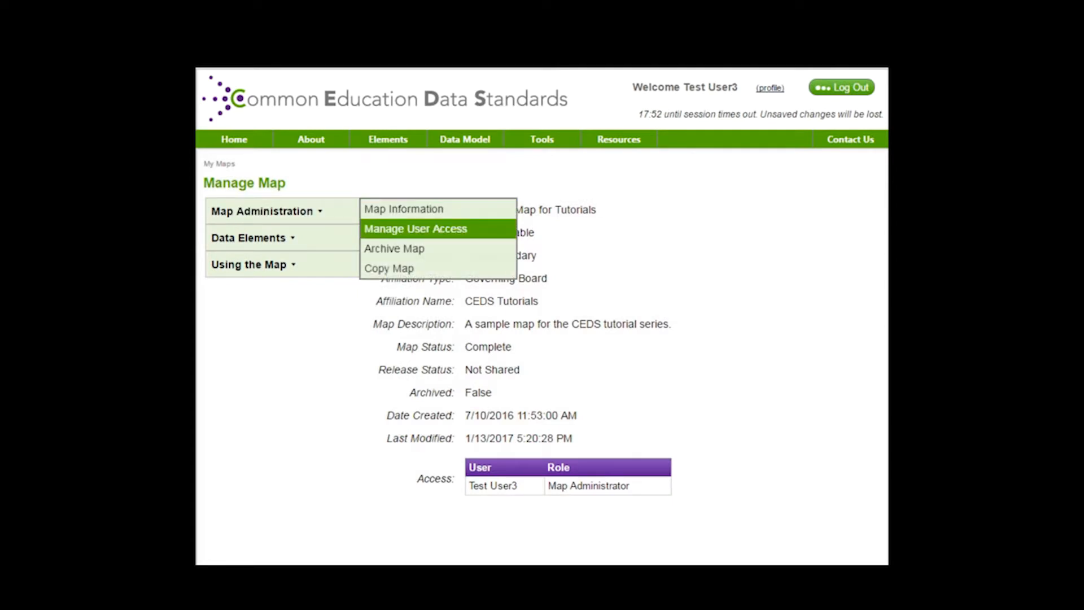
# In Manage User Access, search Add User for the new person's e-mail, which has no account
pyautogui.click(417, 229)
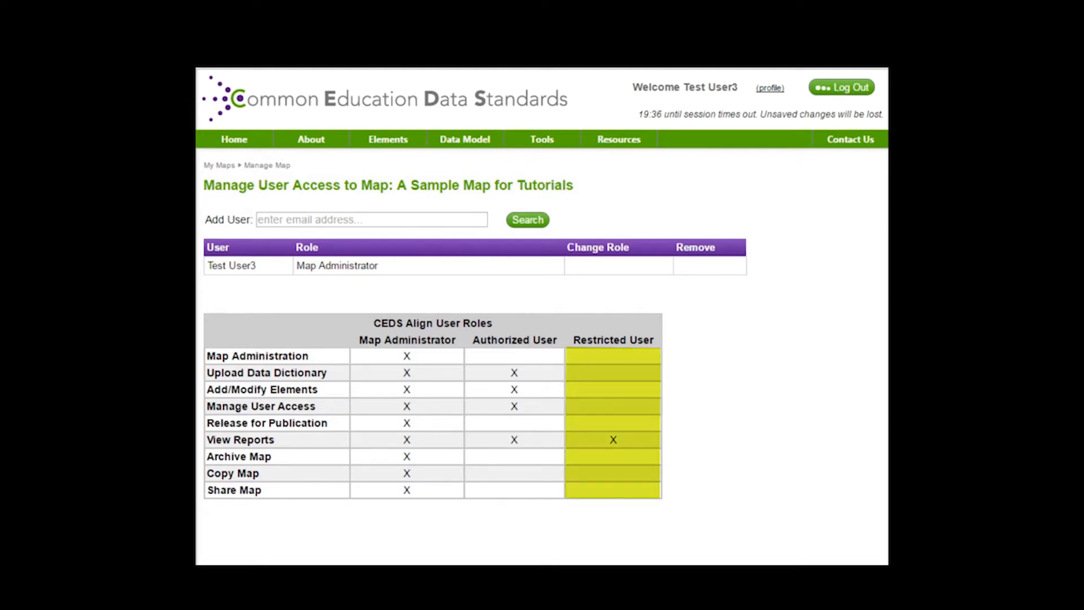
pyautogui.click(372, 220)
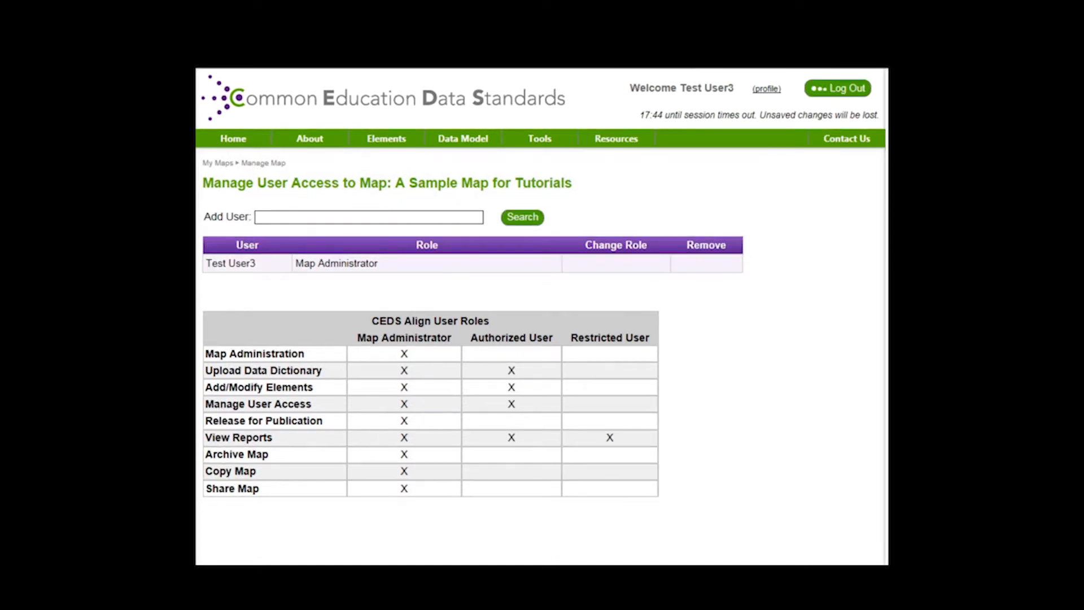
pyautogui.hotkey('ctrl', 'v')
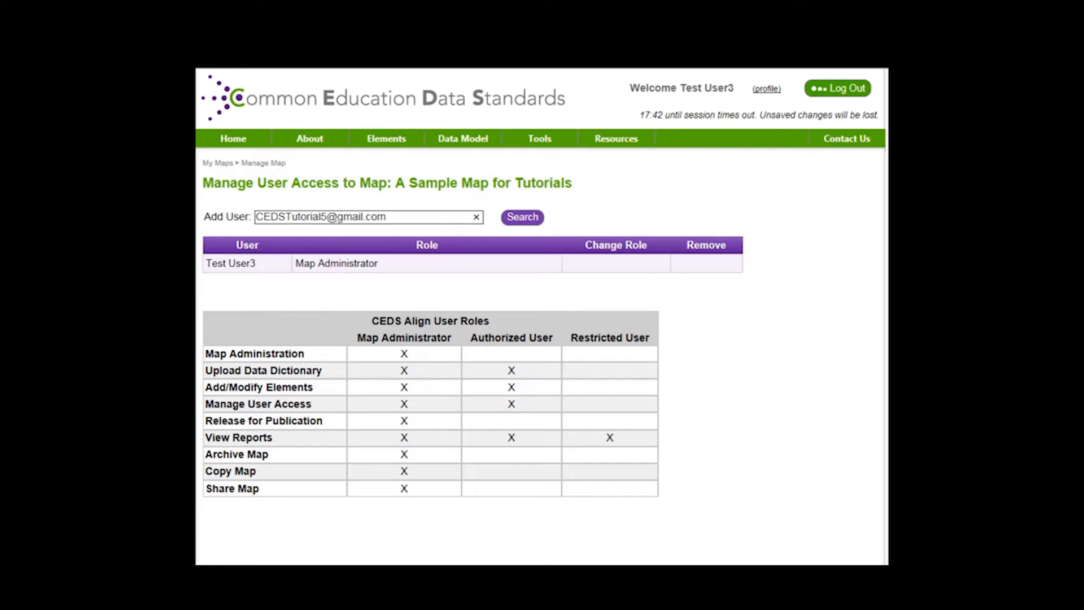
pyautogui.click(522, 217)
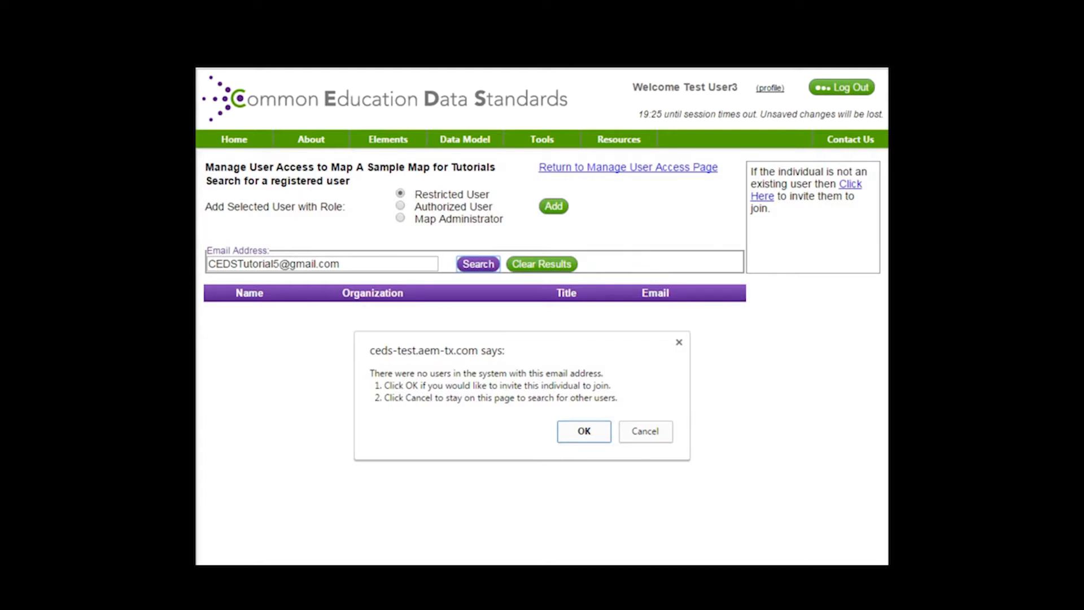
# Invite 'Test User' as an Authorized User, then return to the access list
pyautogui.press('Return')
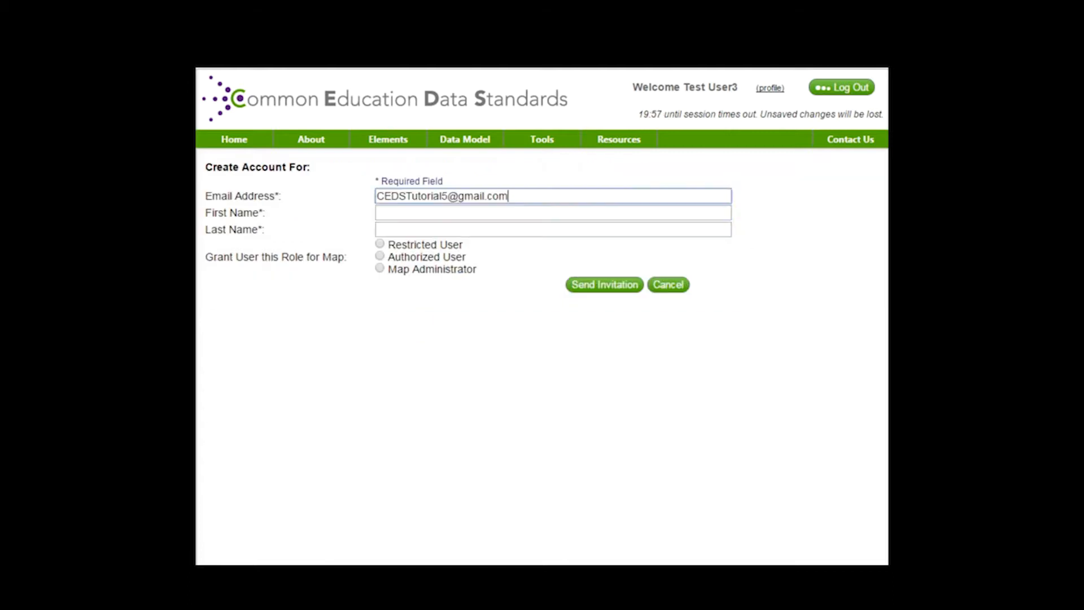
pyautogui.press('Tab')
pyautogui.write('Test')
pyautogui.press('Tab')
pyautogui.write('User')
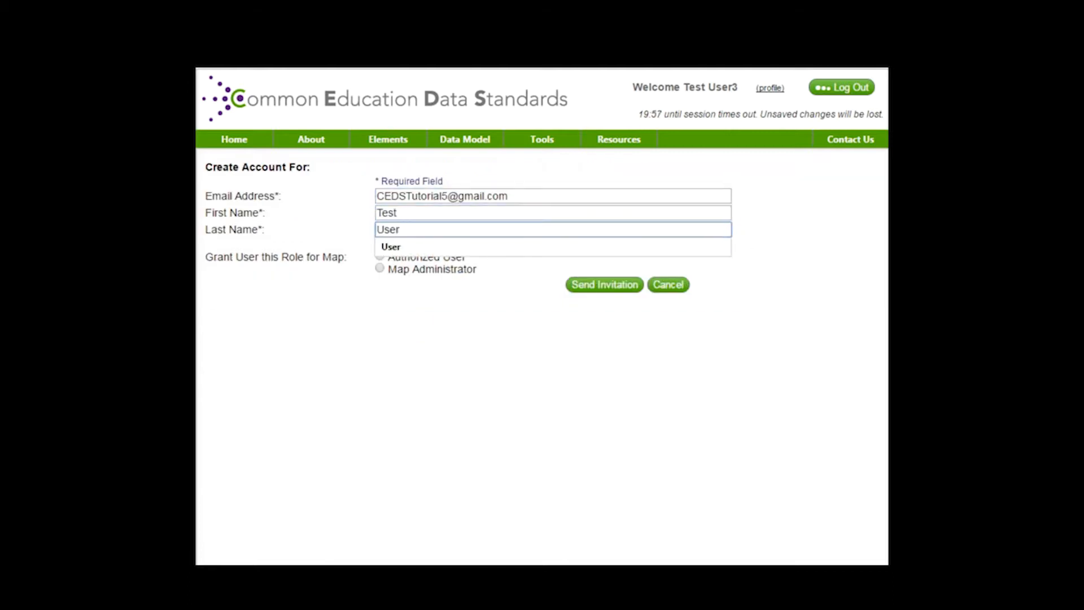
pyautogui.press('Tab')
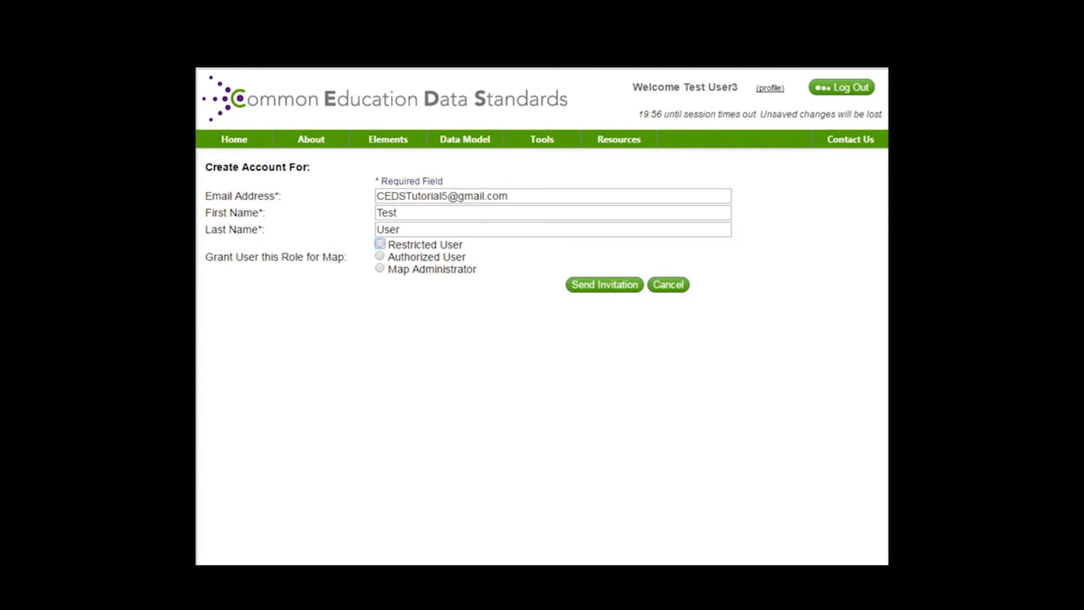
pyautogui.press('Tab')
pyautogui.press('Tab')
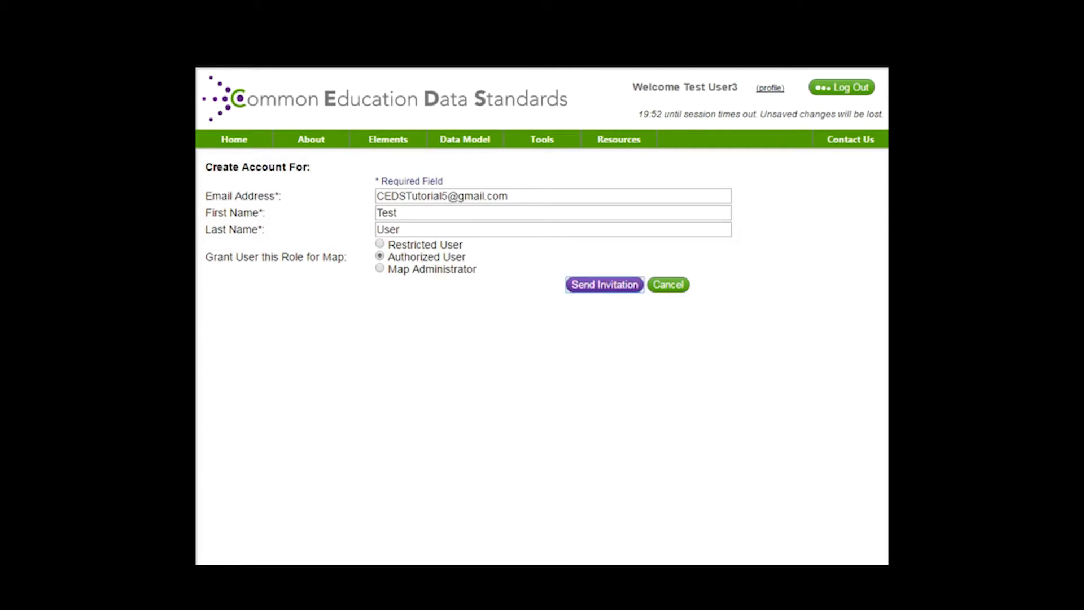
pyautogui.press('Return')
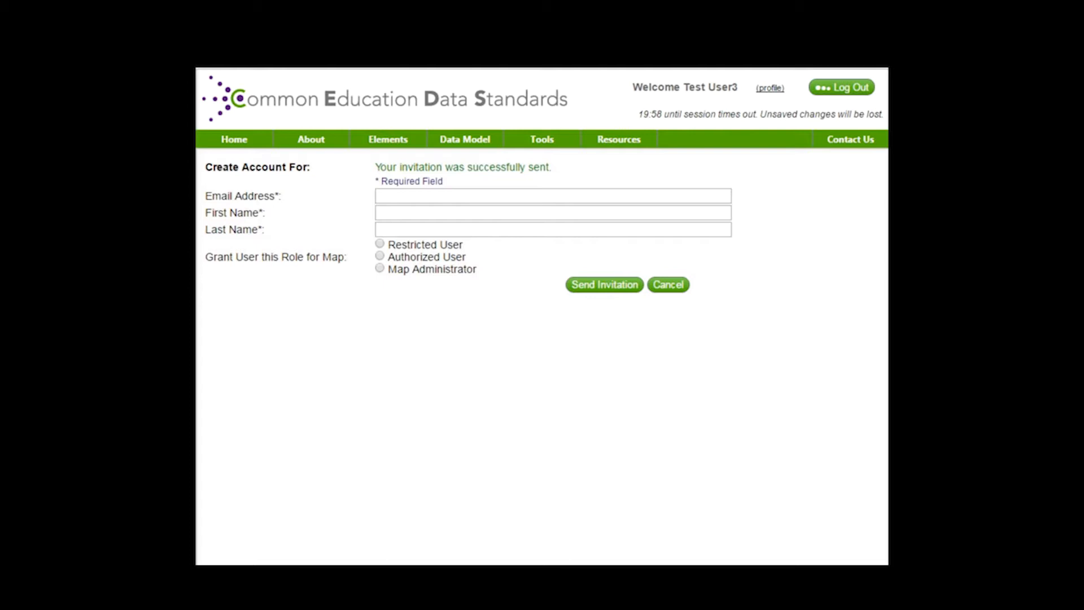
pyautogui.click(668, 284)
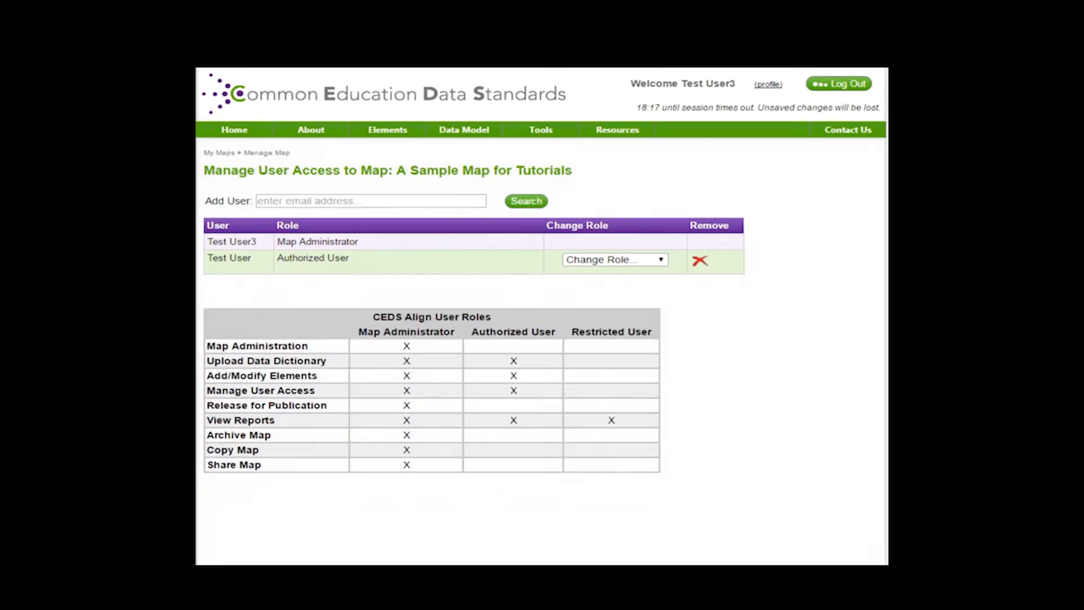
# Find the registered user by e-mail and add them to the map as a Restricted User
pyautogui.click(371, 201)
pyautogui.hotkey('ctrl', 'v')
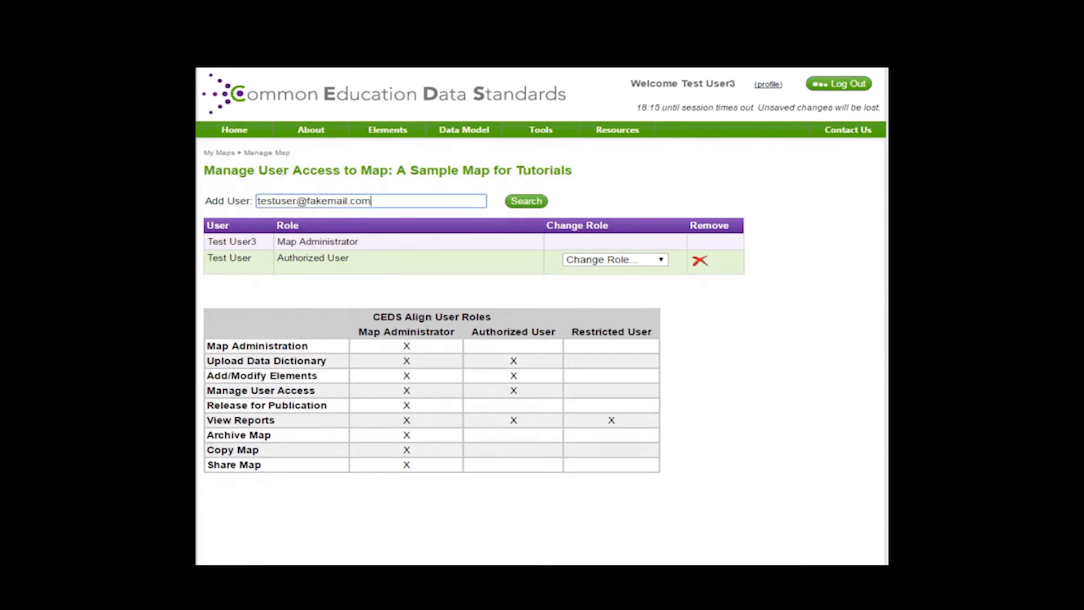
pyautogui.click(527, 201)
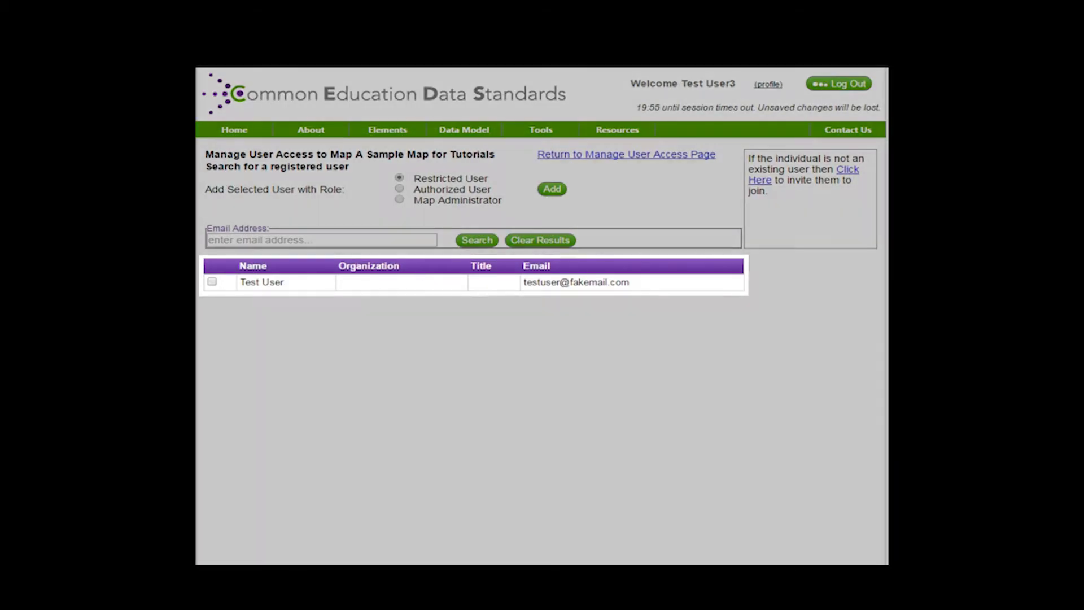
pyautogui.click(212, 282)
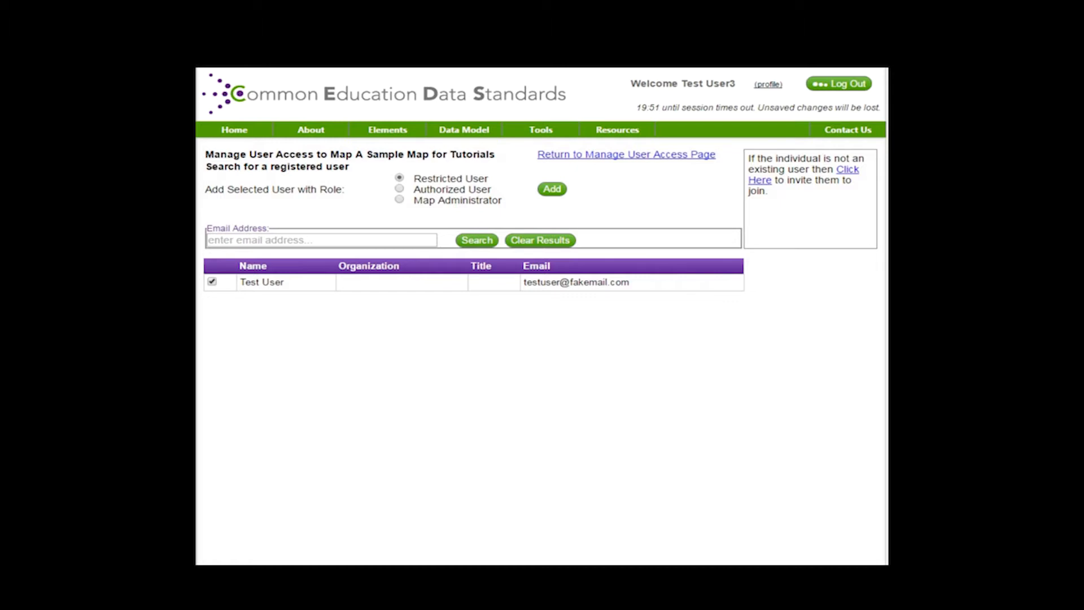
pyautogui.click(399, 188)
pyautogui.click(552, 189)
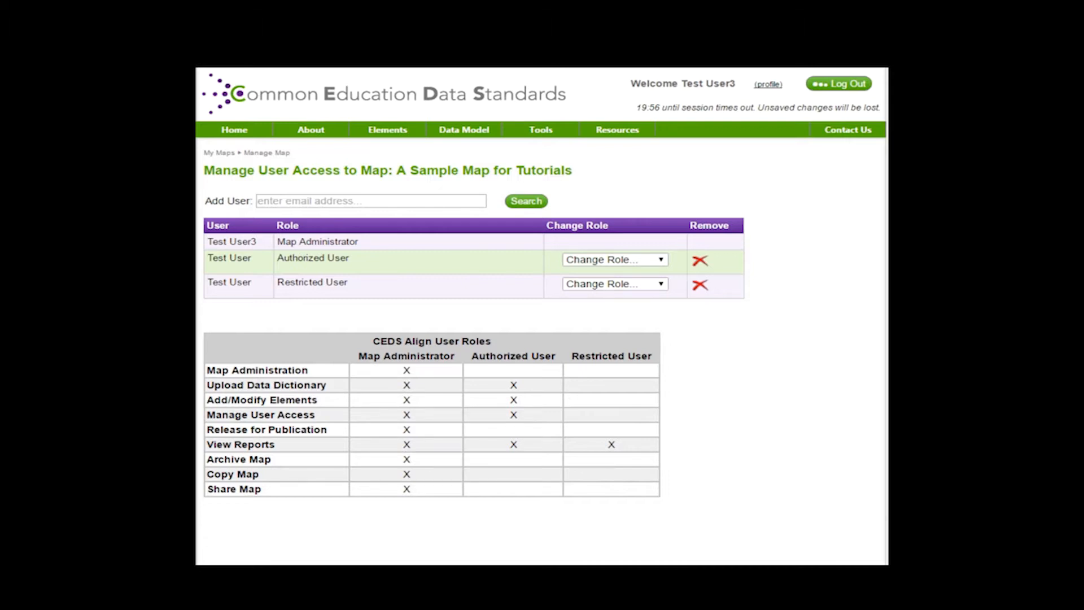
# Switch the Authorized User's role to Restricted User via Change Role
pyautogui.click(615, 259)
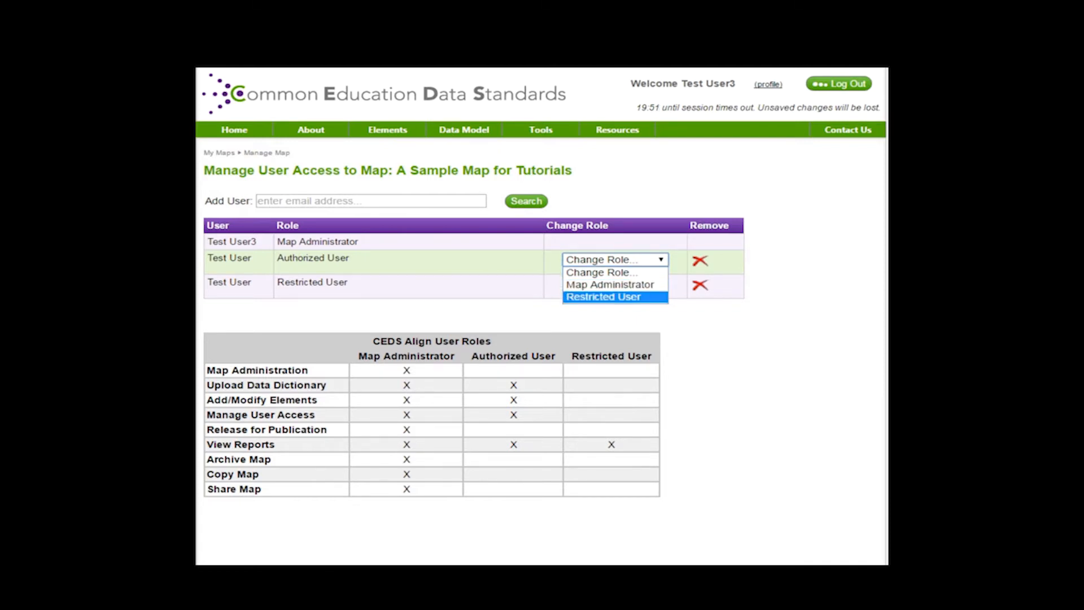
pyautogui.click(615, 297)
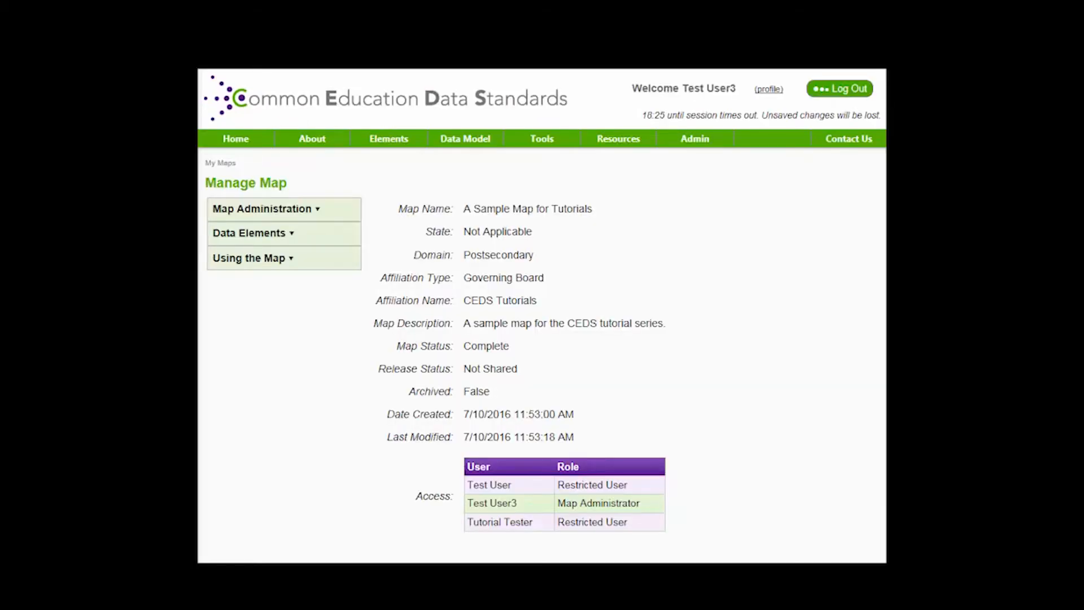
# Choose Archive Map under Map Administration to bring up the archive confirmation
pyautogui.moveTo(284, 209)
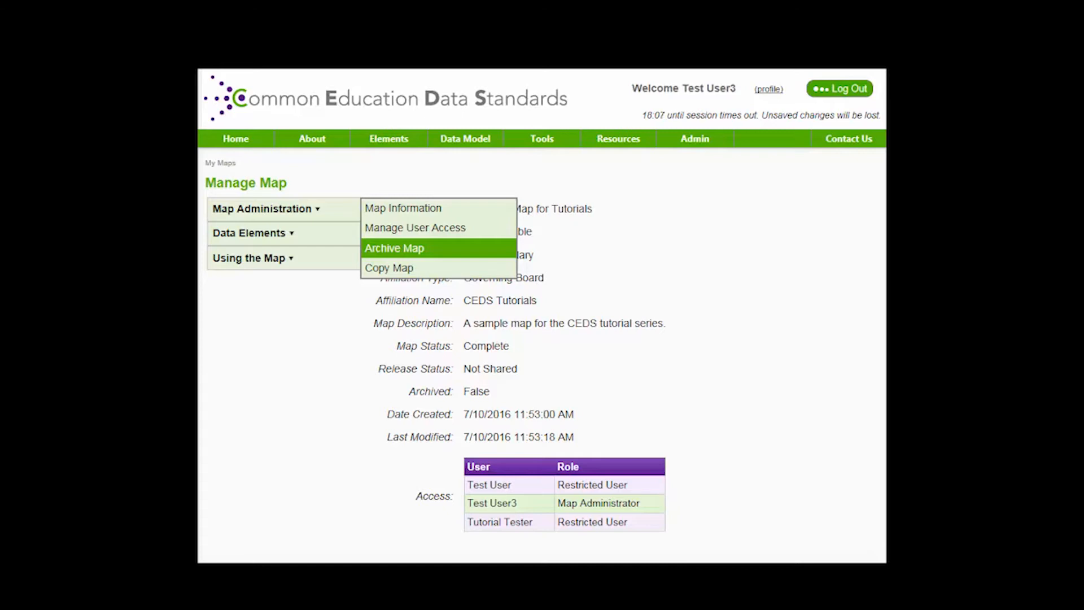
pyautogui.click(395, 248)
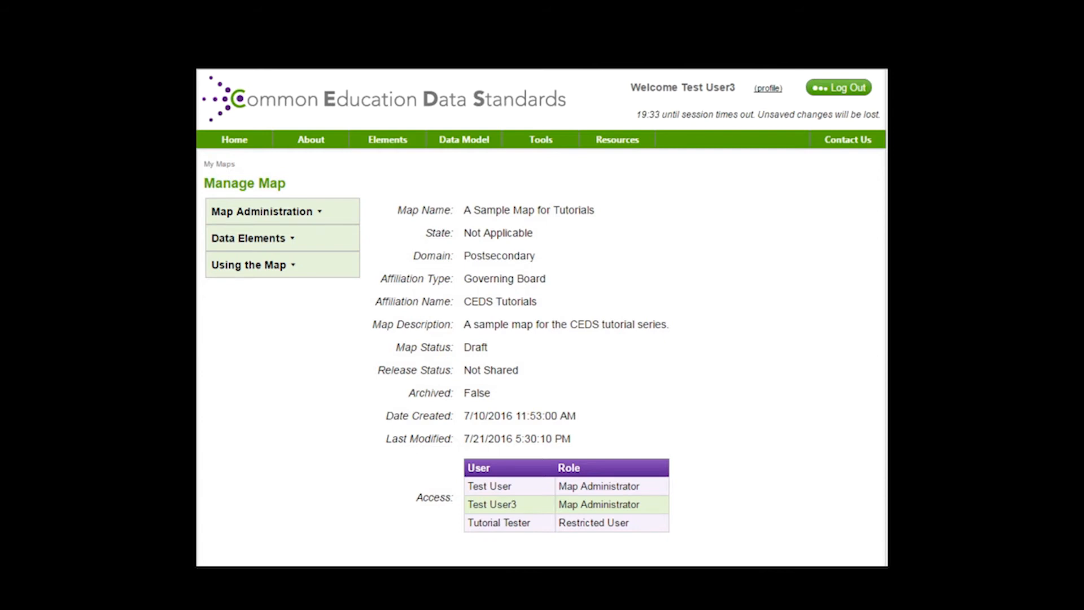
pyautogui.moveTo(282, 211)
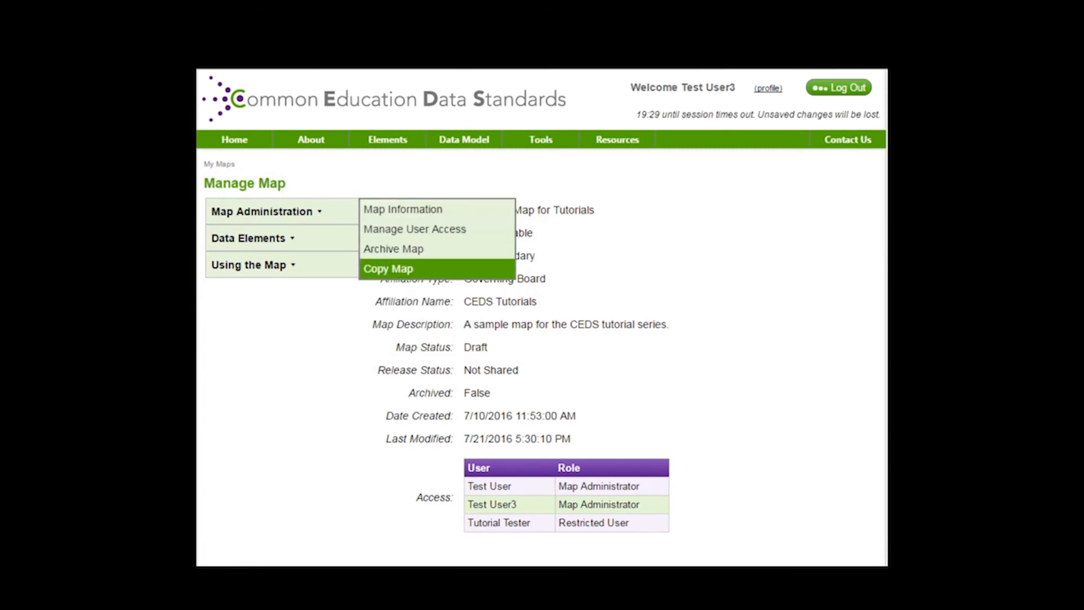
# Copy the map as 'A Newly Copied Map' with Copy Alignment ticked
pyautogui.click(396, 269)
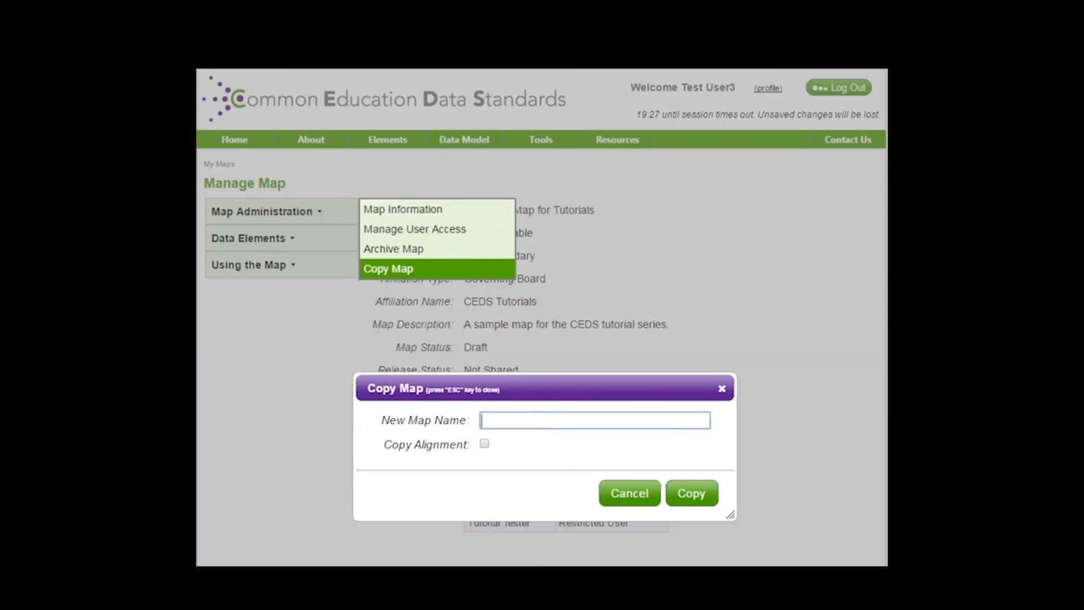
pyautogui.write('A Newly Copied Map')
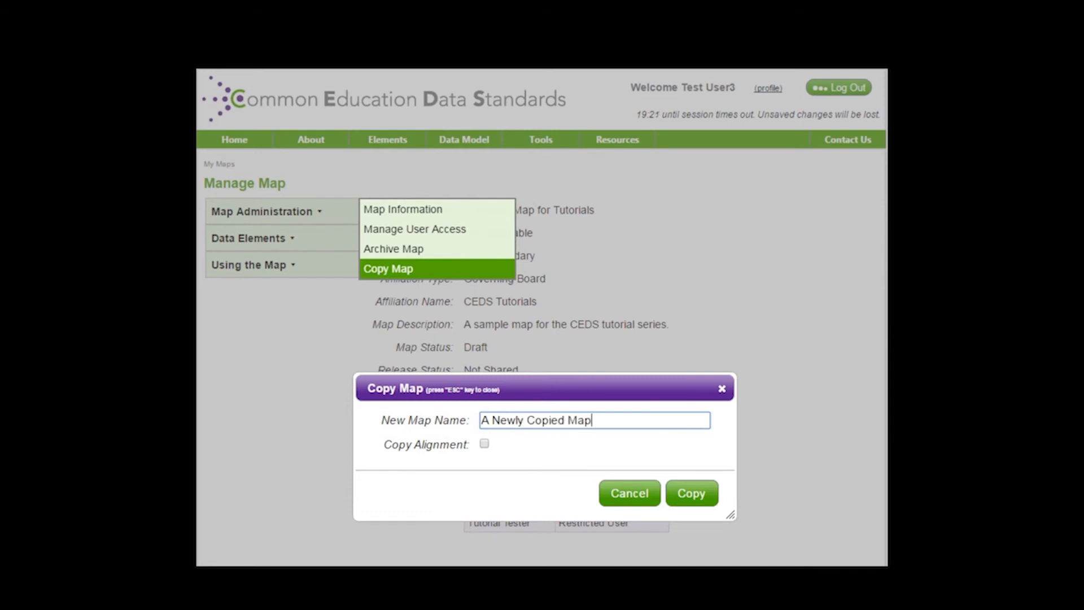
pyautogui.click(485, 444)
pyautogui.click(692, 493)
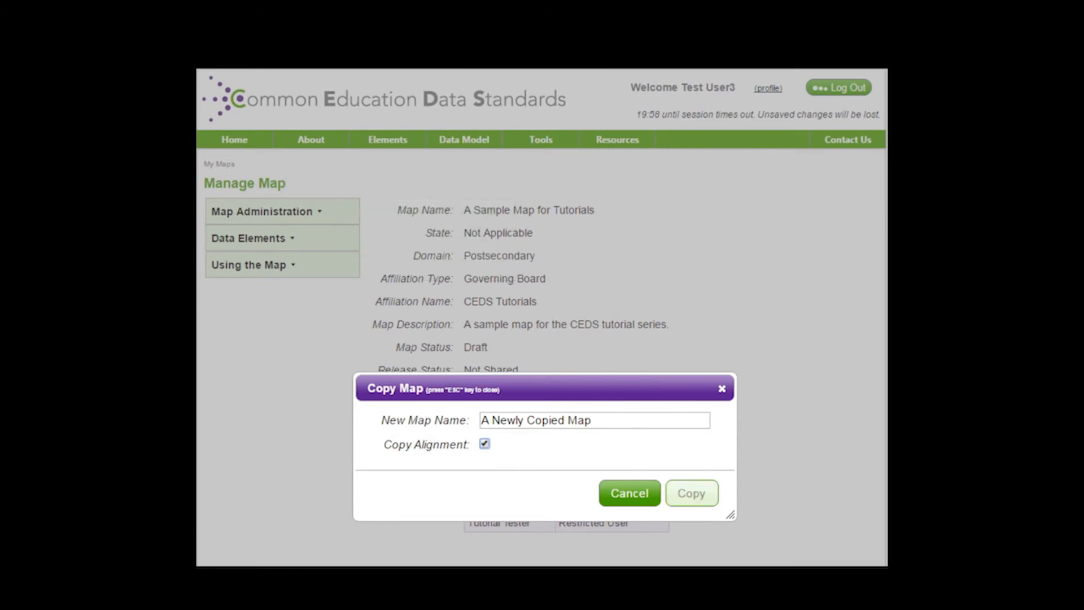